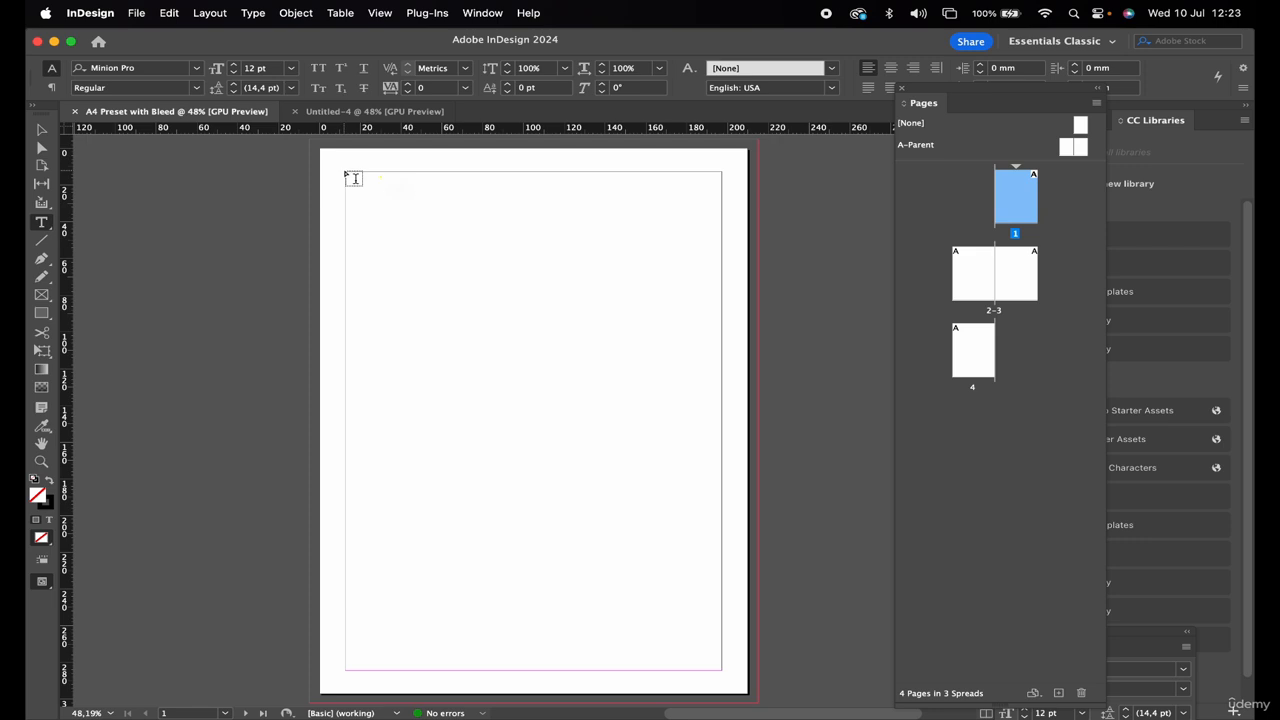
Try filling a text frame drawn along the margins of page 1 with placeholder text.
{"action": "mouse_move", "coordinate": [346, 173]}
{"action": "left_mouse_down"}
{"action": "mouse_move", "coordinate": [406, 220]}
{"action": "mouse_move", "coordinate": [671, 618]}
{"action": "mouse_move", "coordinate": [726, 668]}
{"action": "left_mouse_up"}
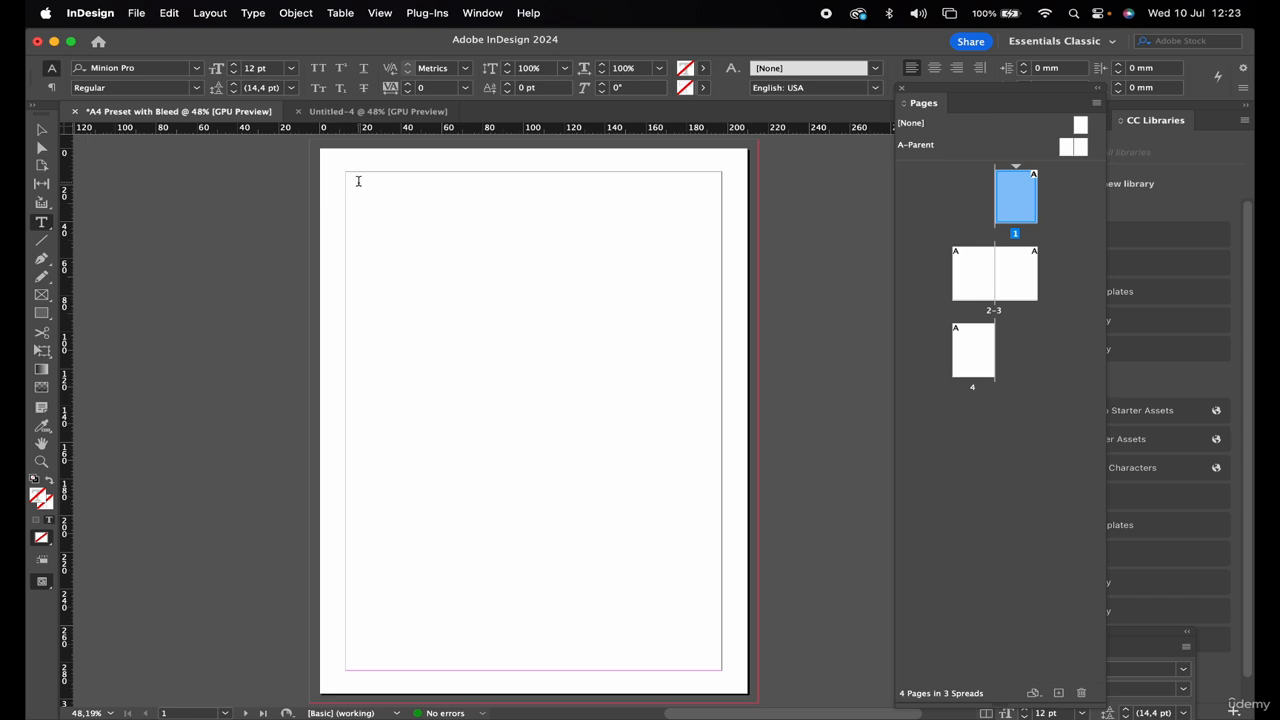
{"action": "right_click", "coordinate": [358, 181]}
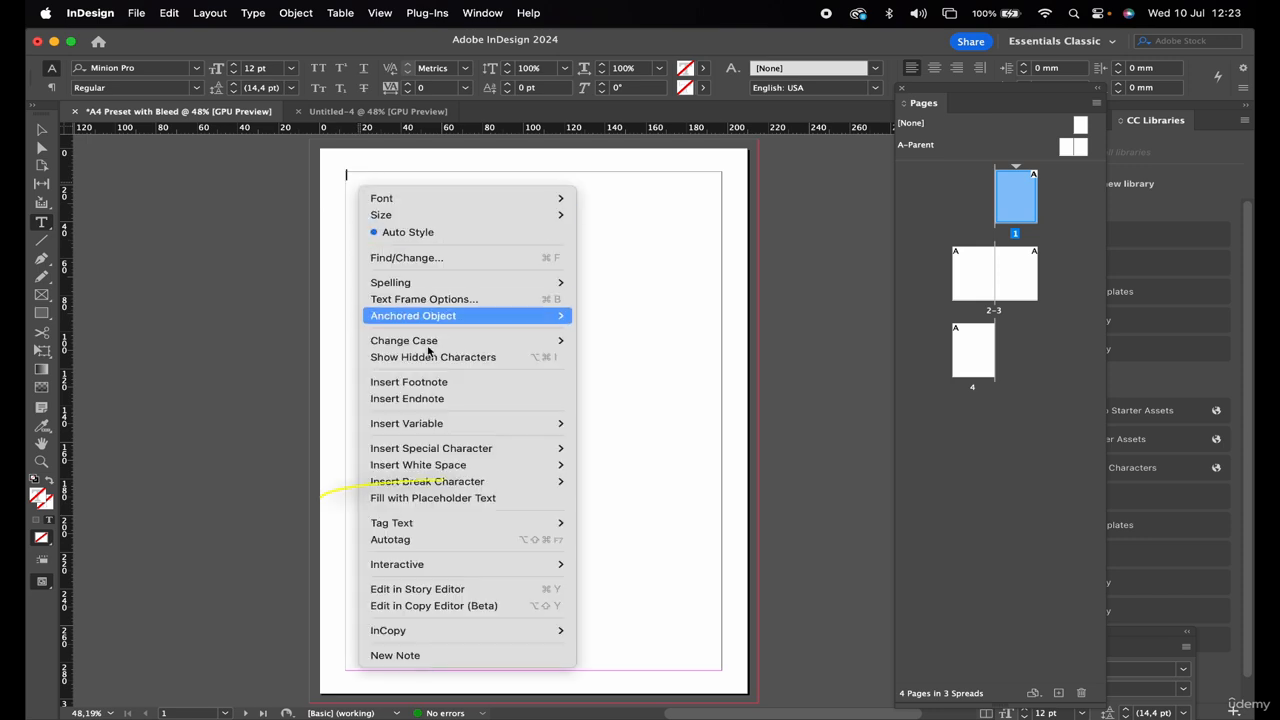
{"action": "mouse_move", "coordinate": [461, 531]}
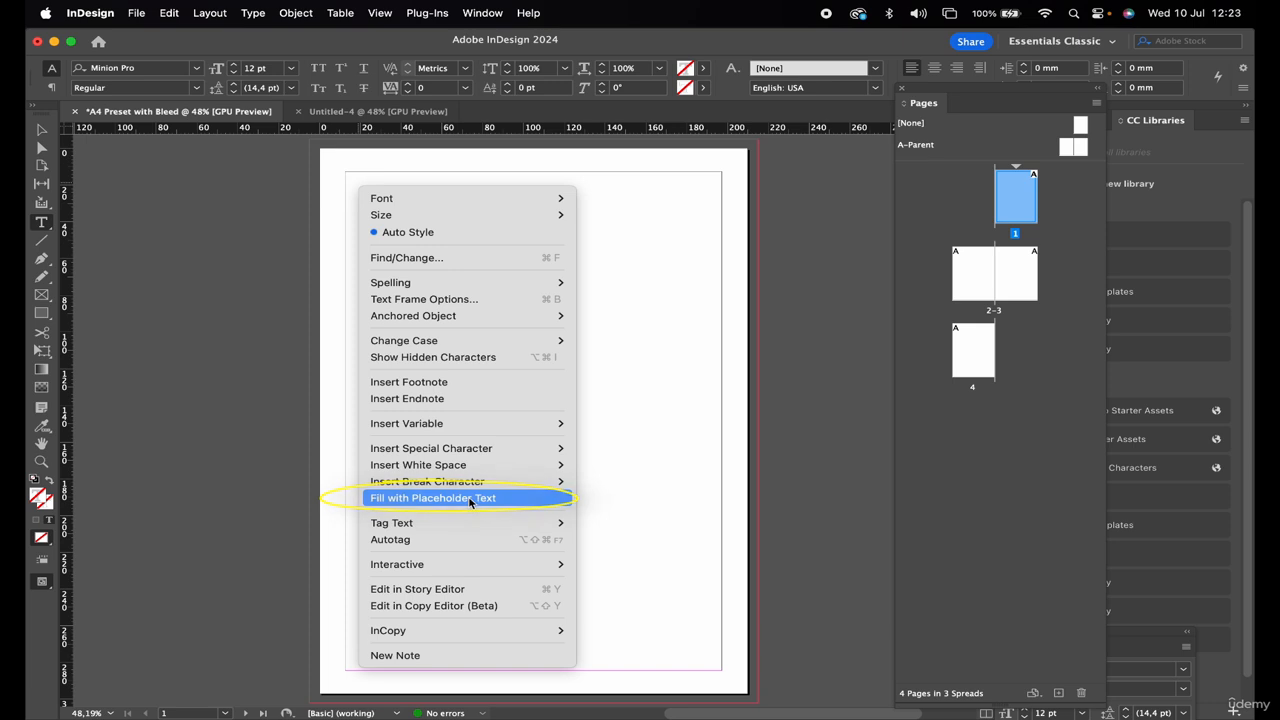
{"action": "left_click", "coordinate": [470, 500]}
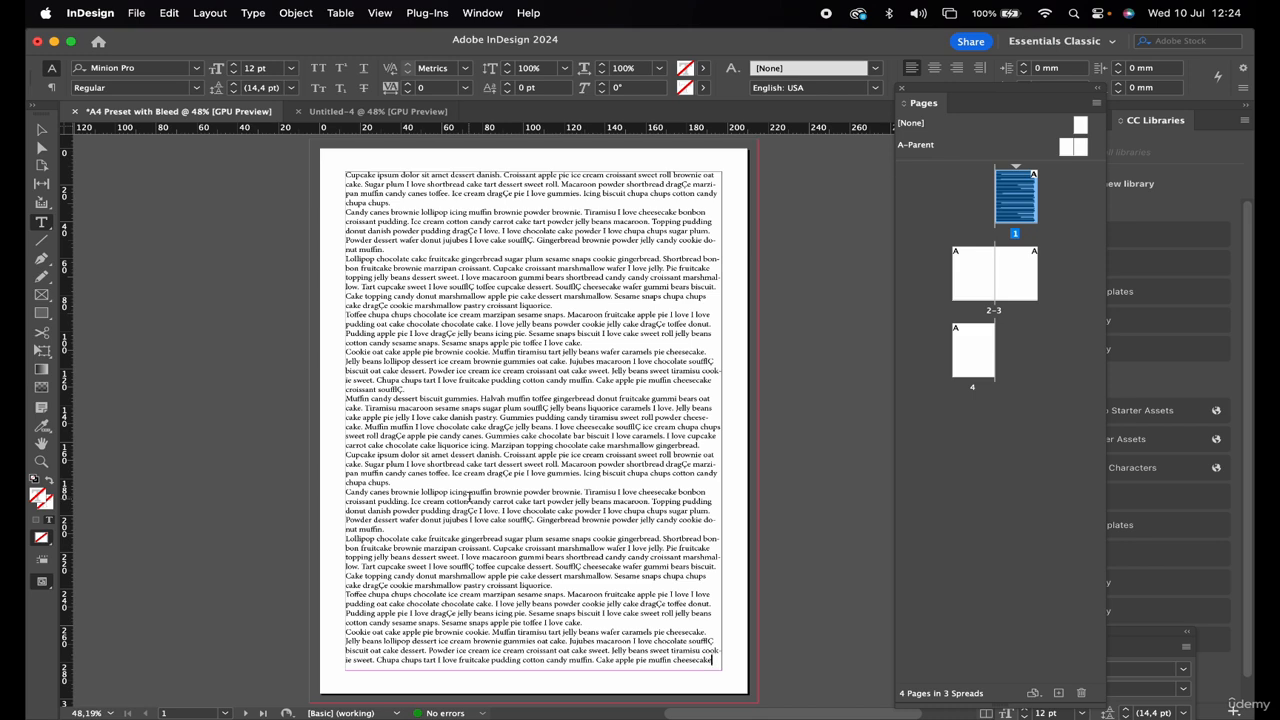
{"action": "key", "text": "super+z"}
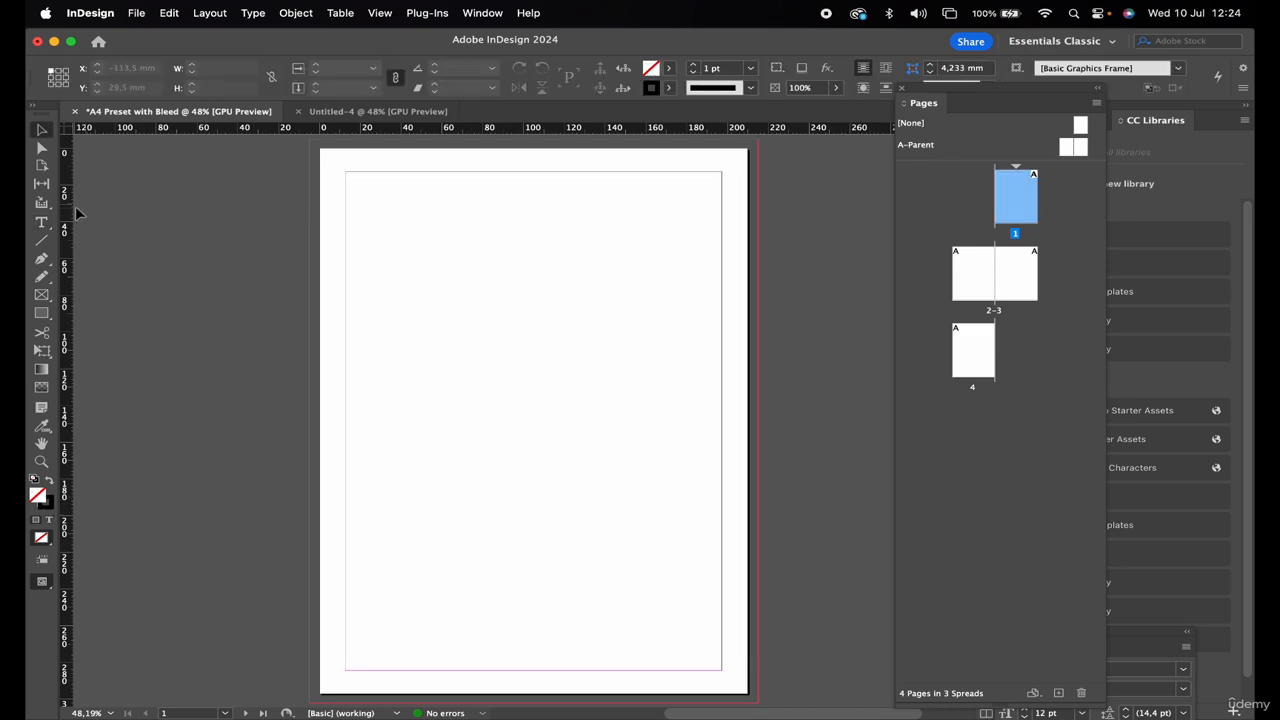
Draw a text frame covering all of page 1 from edge to edge and fill it with placeholder text.
{"action": "left_click", "coordinate": [41, 224]}
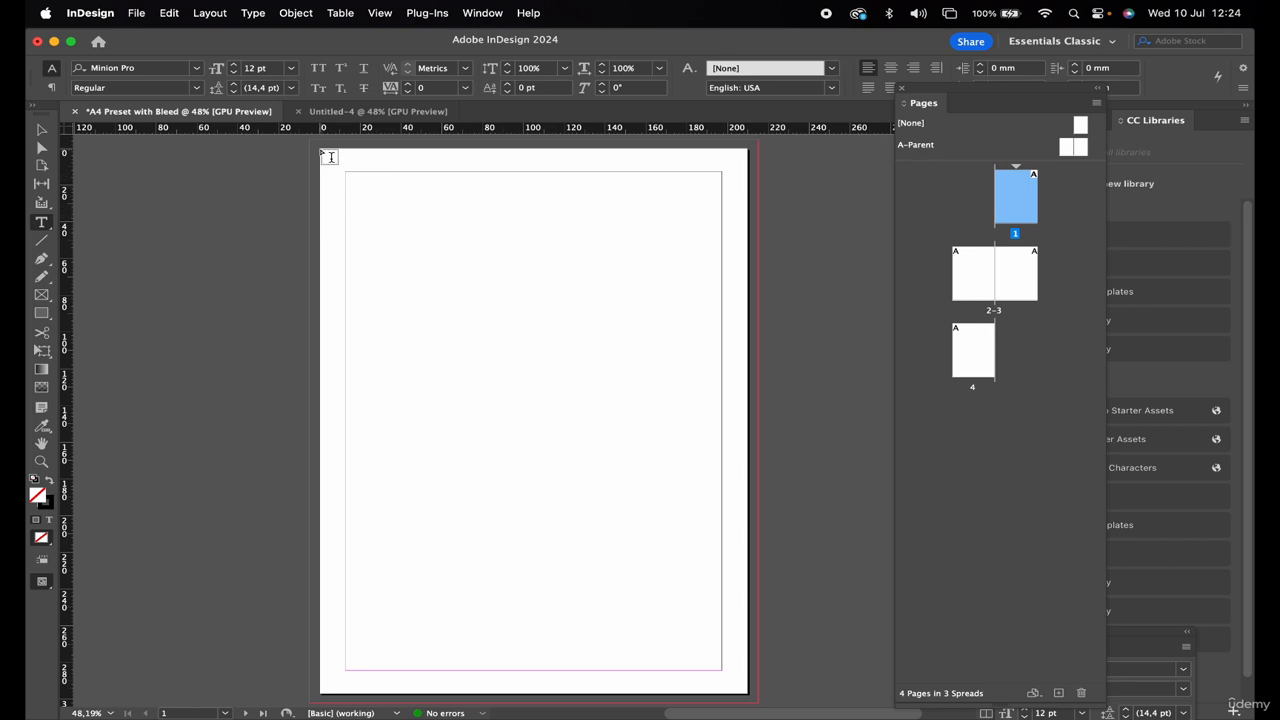
{"action": "left_click_drag", "start_coordinate": [320, 149], "coordinate": [750, 700]}
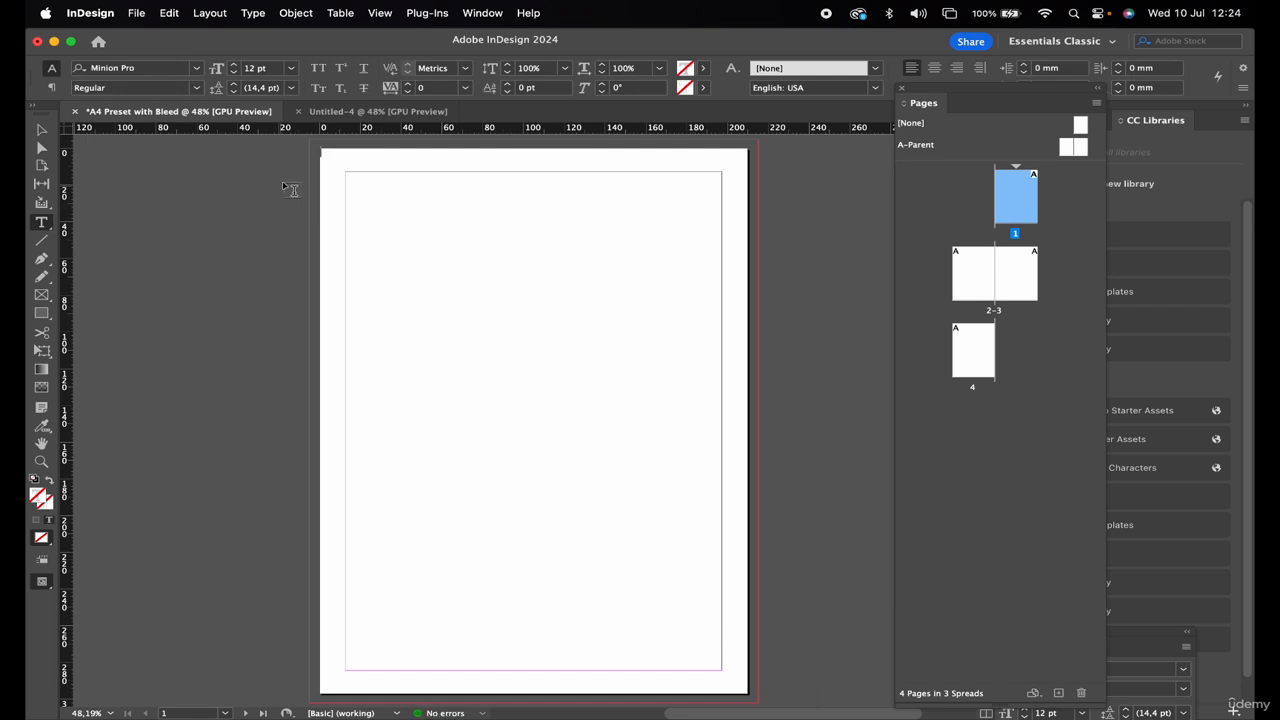
{"action": "right_click", "coordinate": [327, 166]}
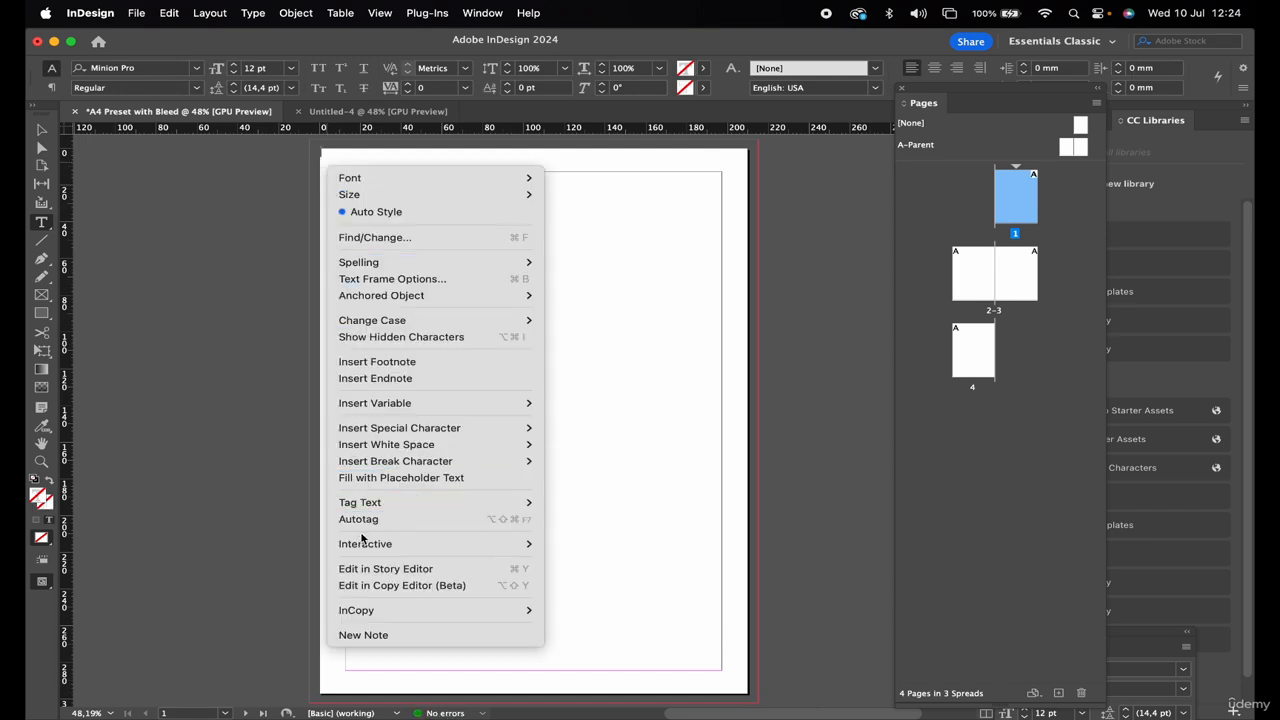
{"action": "left_click", "coordinate": [380, 477]}
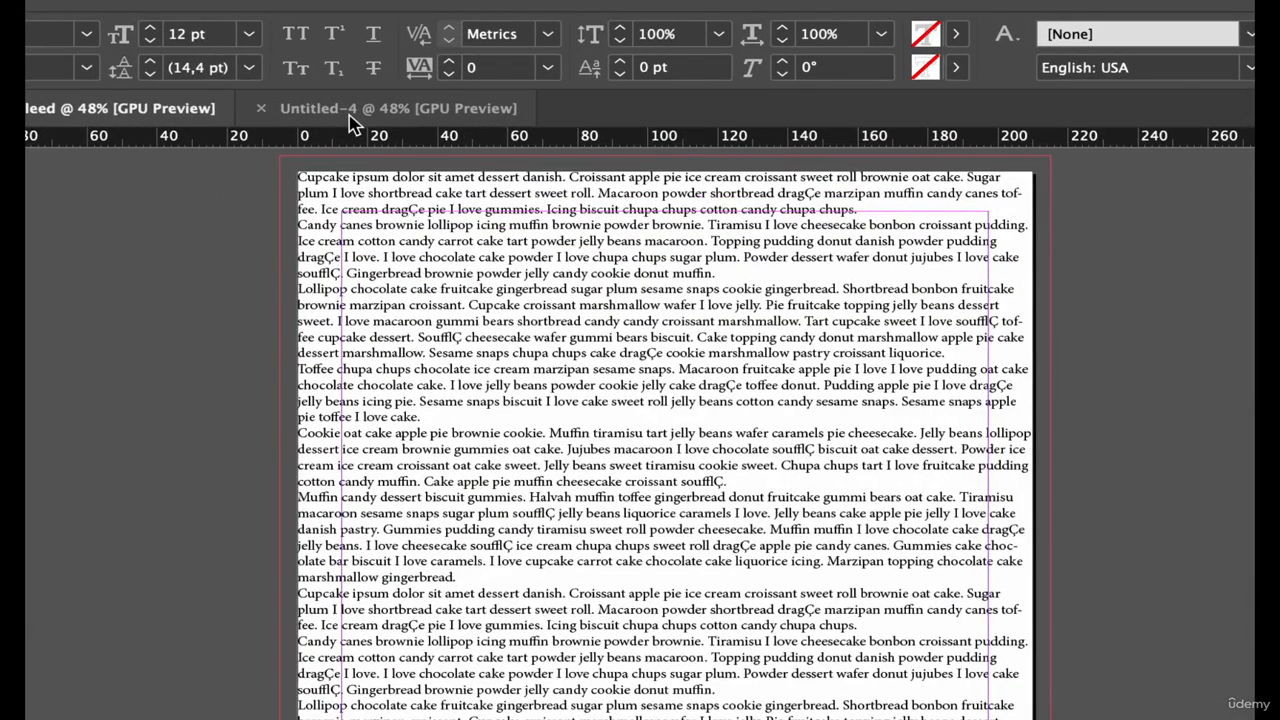
In the Untitled-4 document, draw a text frame over the first column of page 1 and fill it with placeholder text.
{"action": "left_click", "coordinate": [349, 118]}
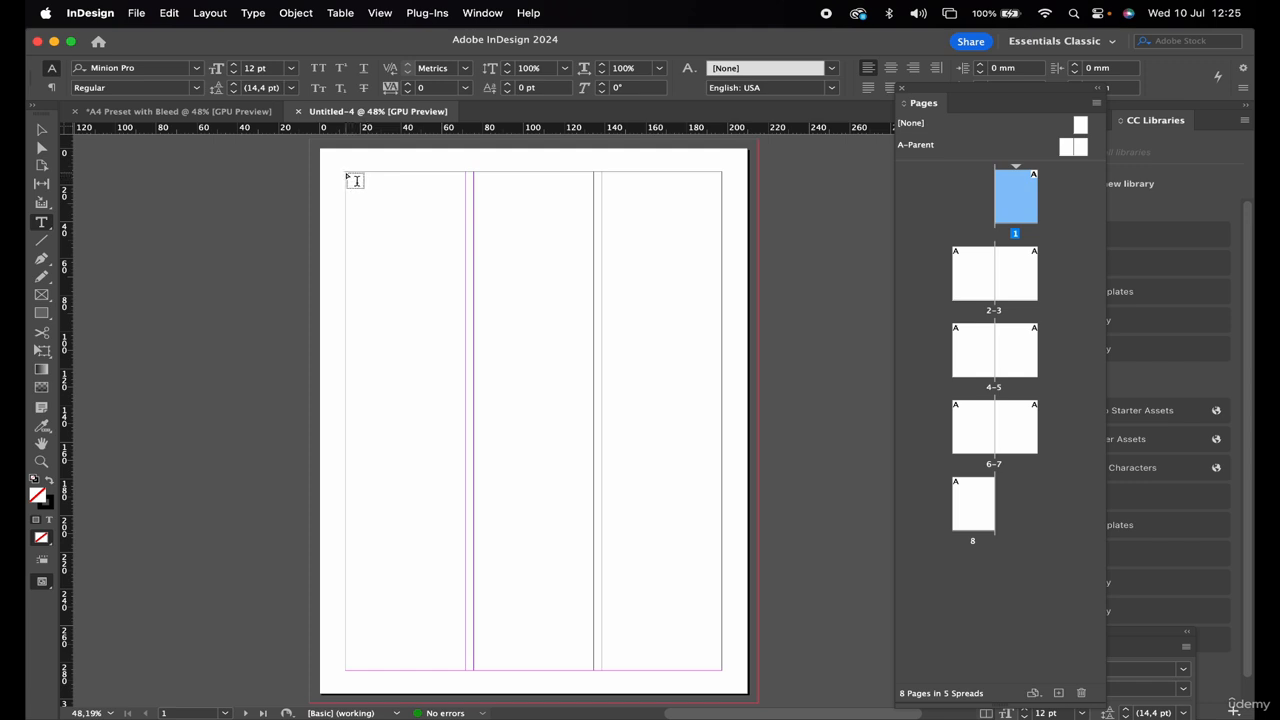
{"action": "left_click_drag", "start_coordinate": [347, 173], "coordinate": [466, 670]}
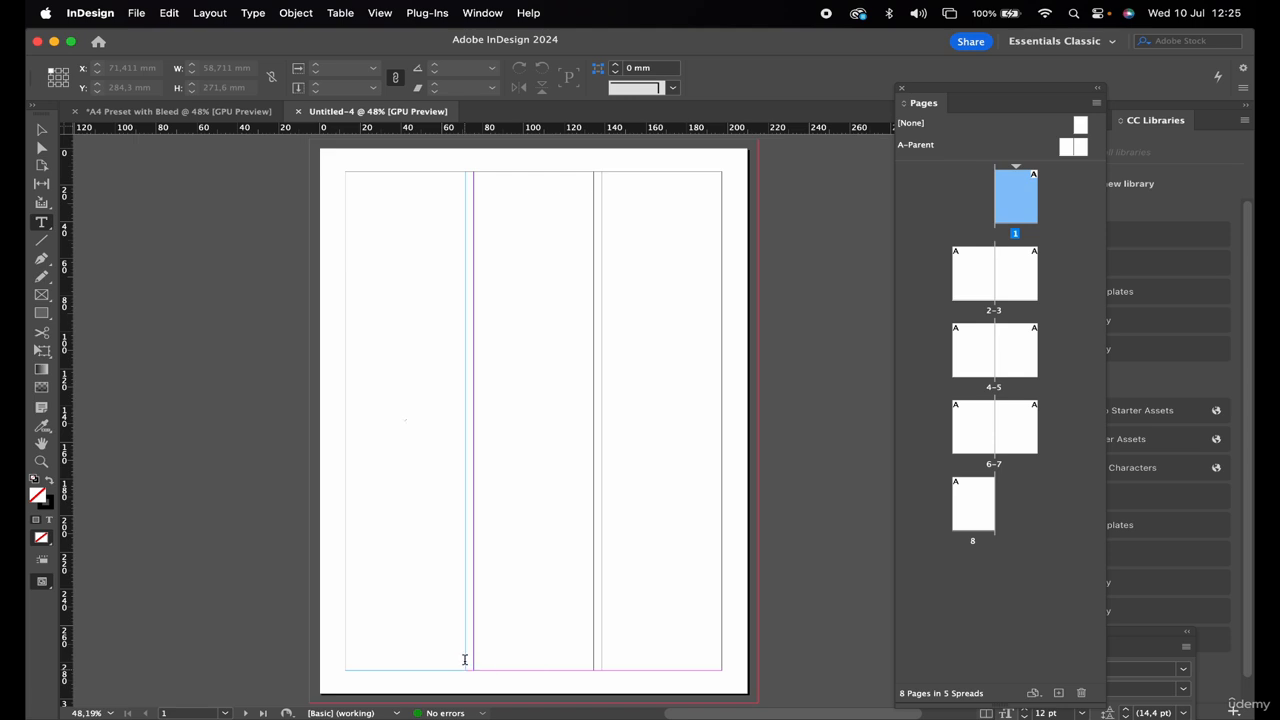
{"action": "right_click", "coordinate": [385, 207]}
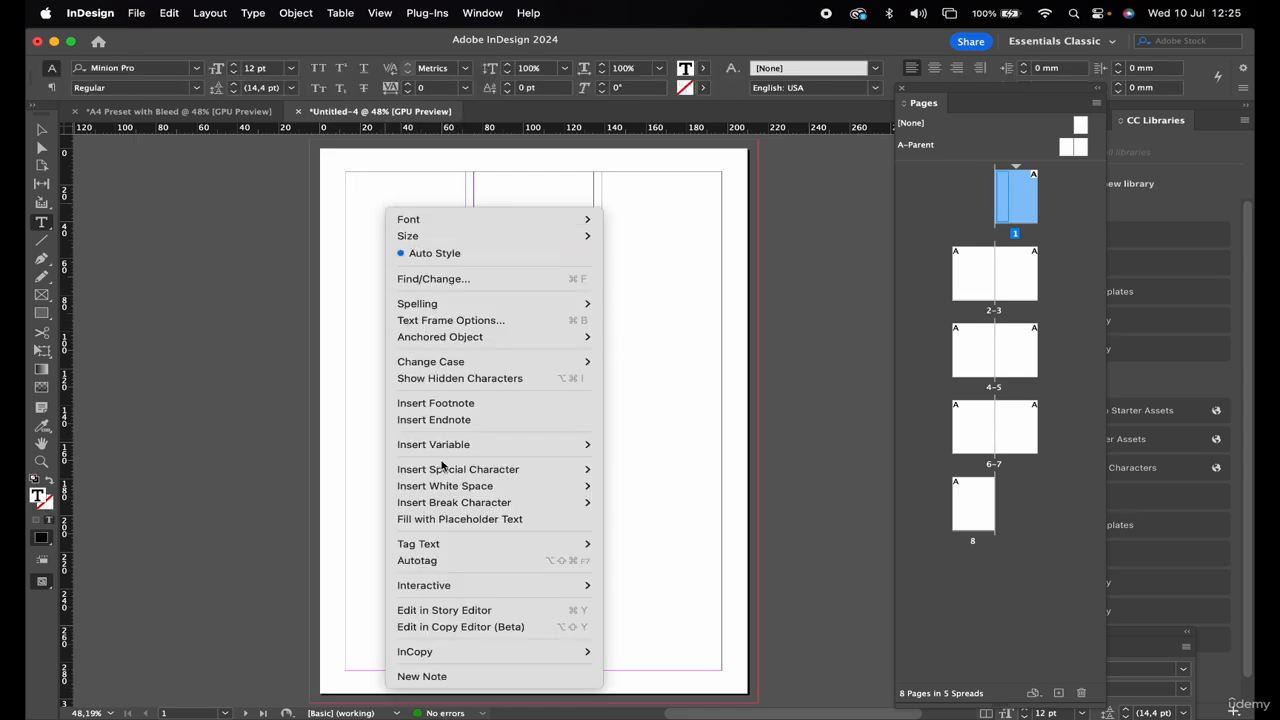
{"action": "left_click", "coordinate": [444, 519]}
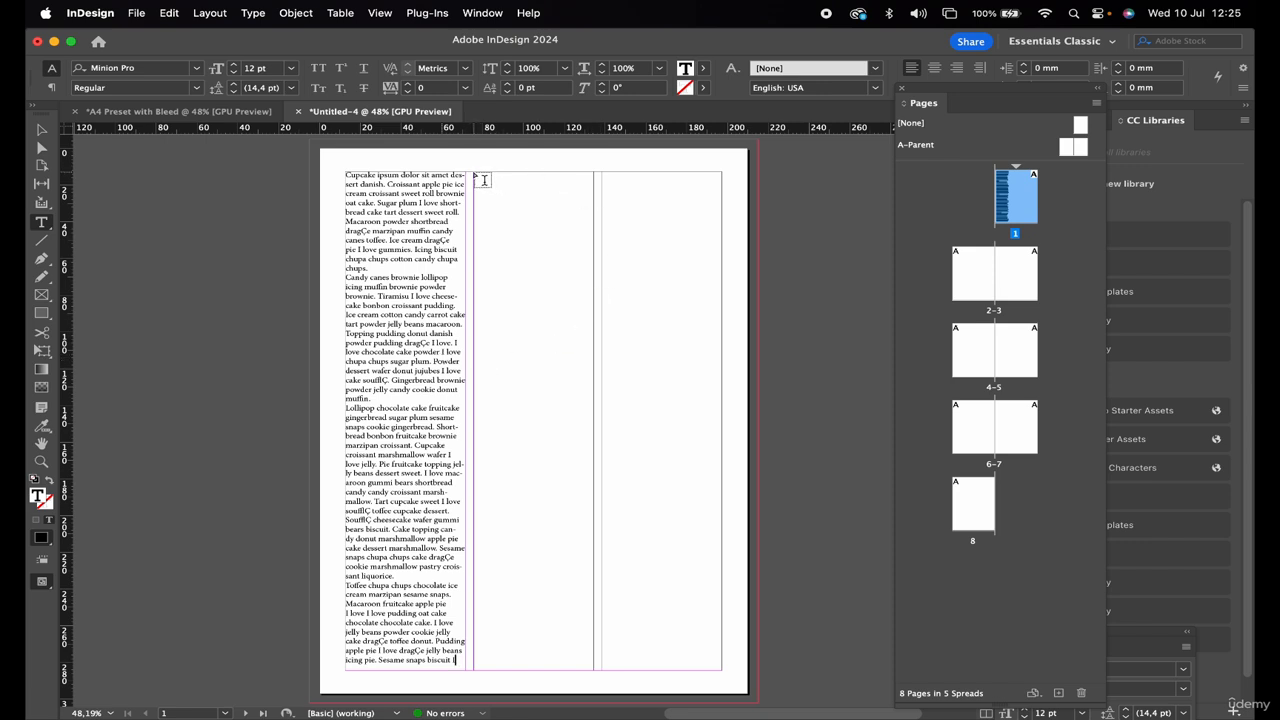
Draw a text frame over the middle column of page 1 and fill it with placeholder text.
{"action": "left_click_drag", "start_coordinate": [475, 174], "coordinate": [594, 676]}
{"action": "right_click", "coordinate": [526, 234]}
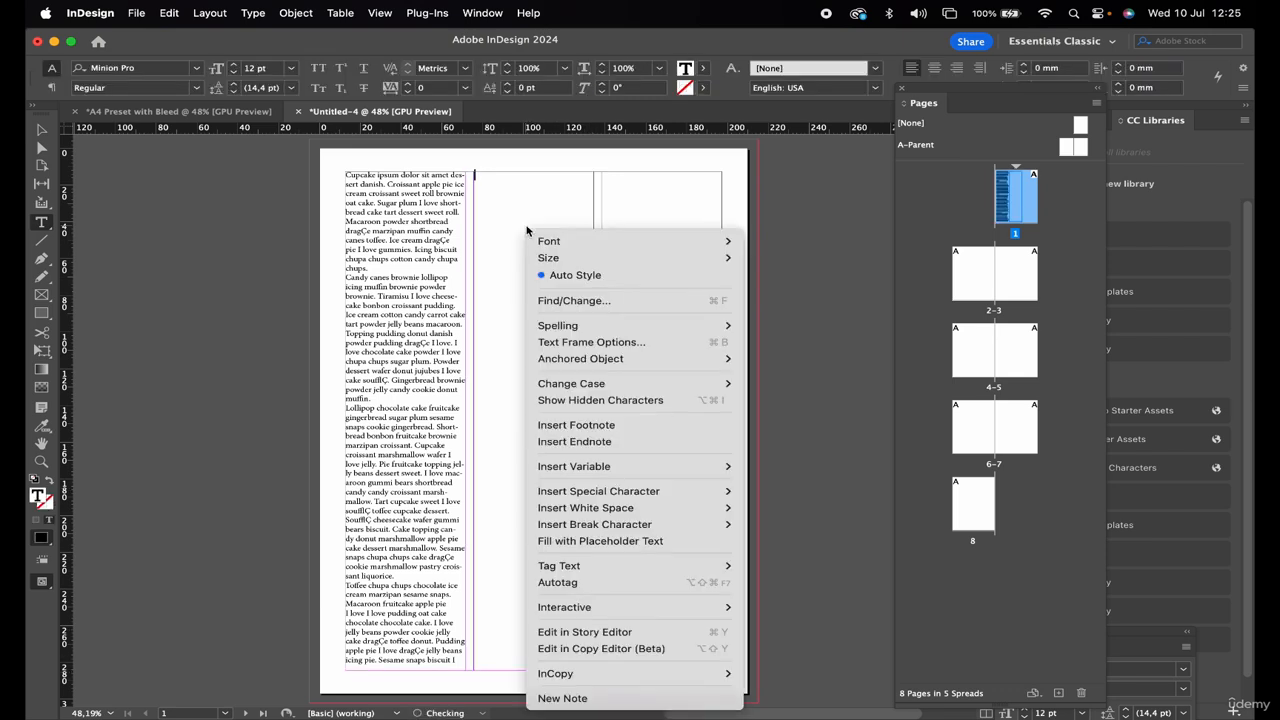
{"action": "left_click", "coordinate": [587, 545]}
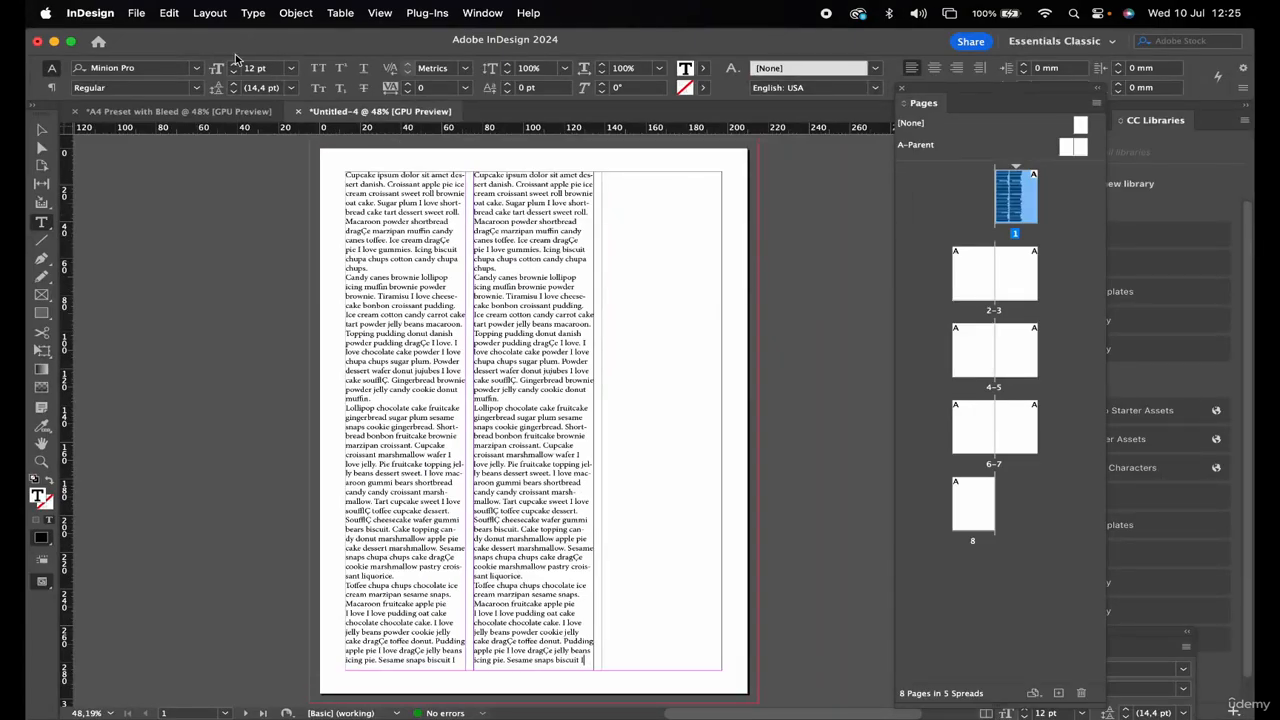
Open the new document settings and examine the column gutter and top margin values.
{"action": "left_click", "coordinate": [145, 15]}
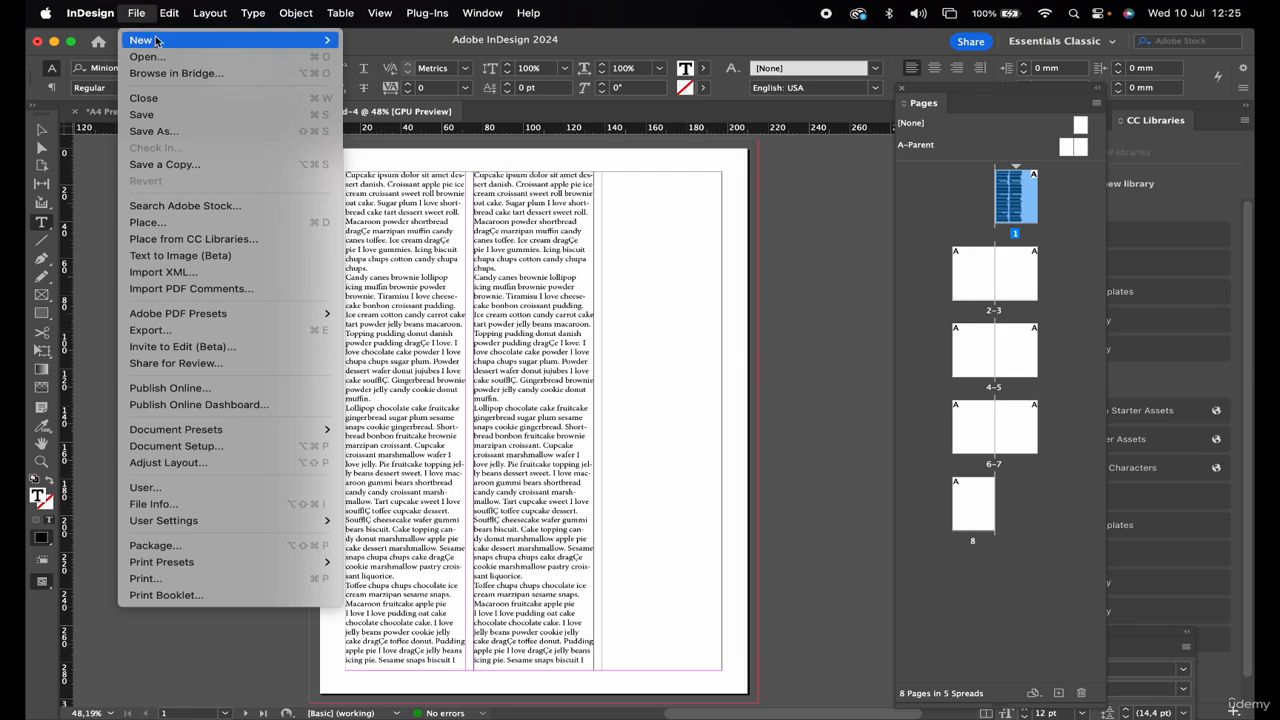
{"action": "mouse_move", "coordinate": [160, 44]}
{"action": "left_click", "coordinate": [354, 42]}
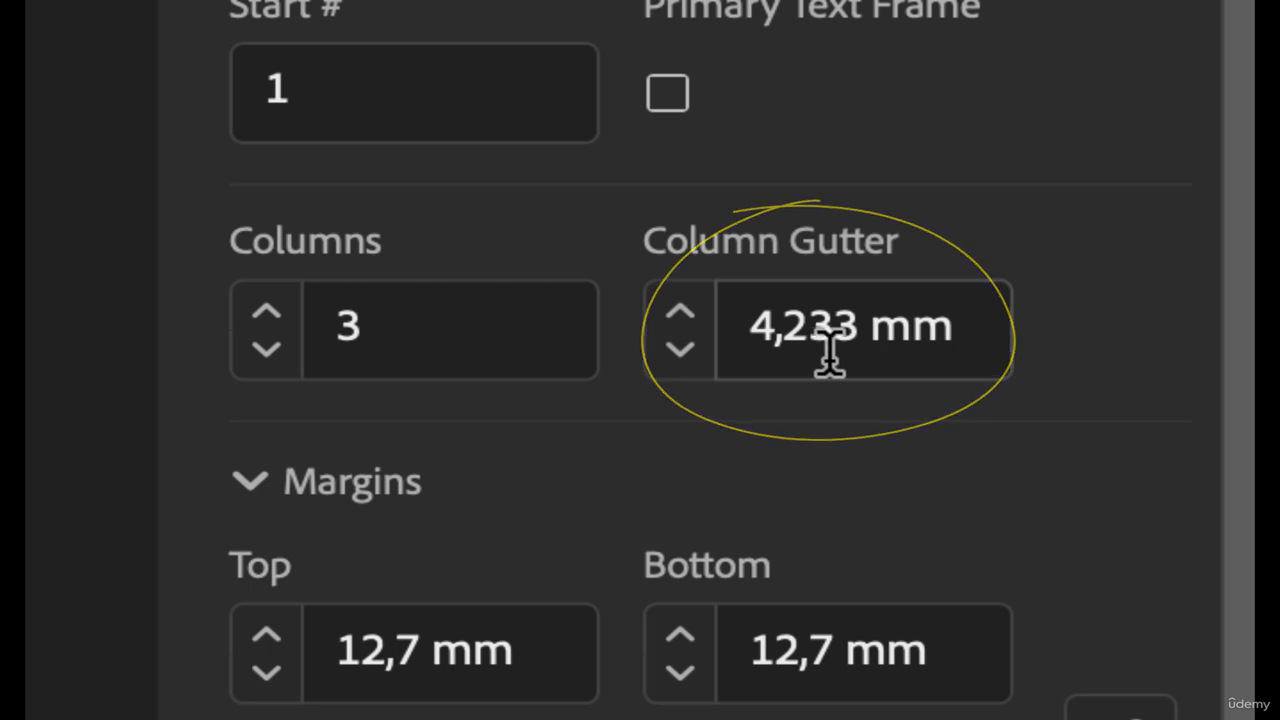
{"action": "left_click_drag", "start_coordinate": [752, 330], "coordinate": [940, 335]}
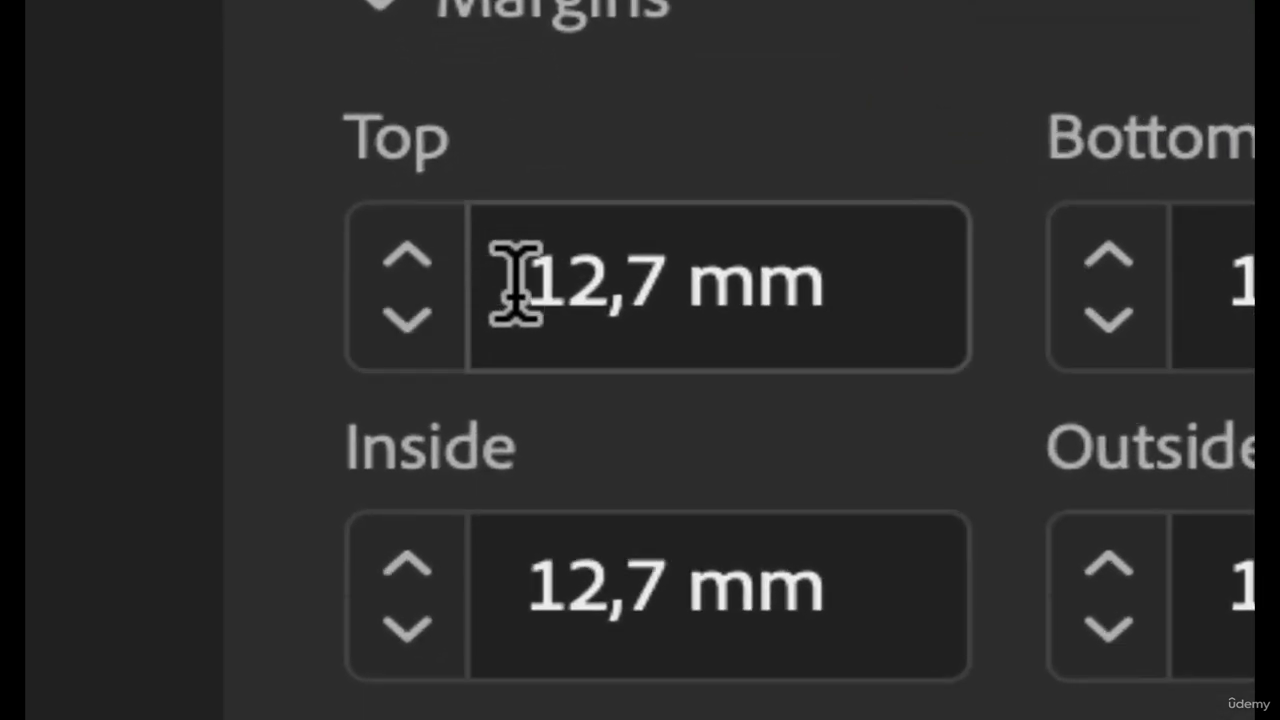
{"action": "left_click", "coordinate": [515, 282]}
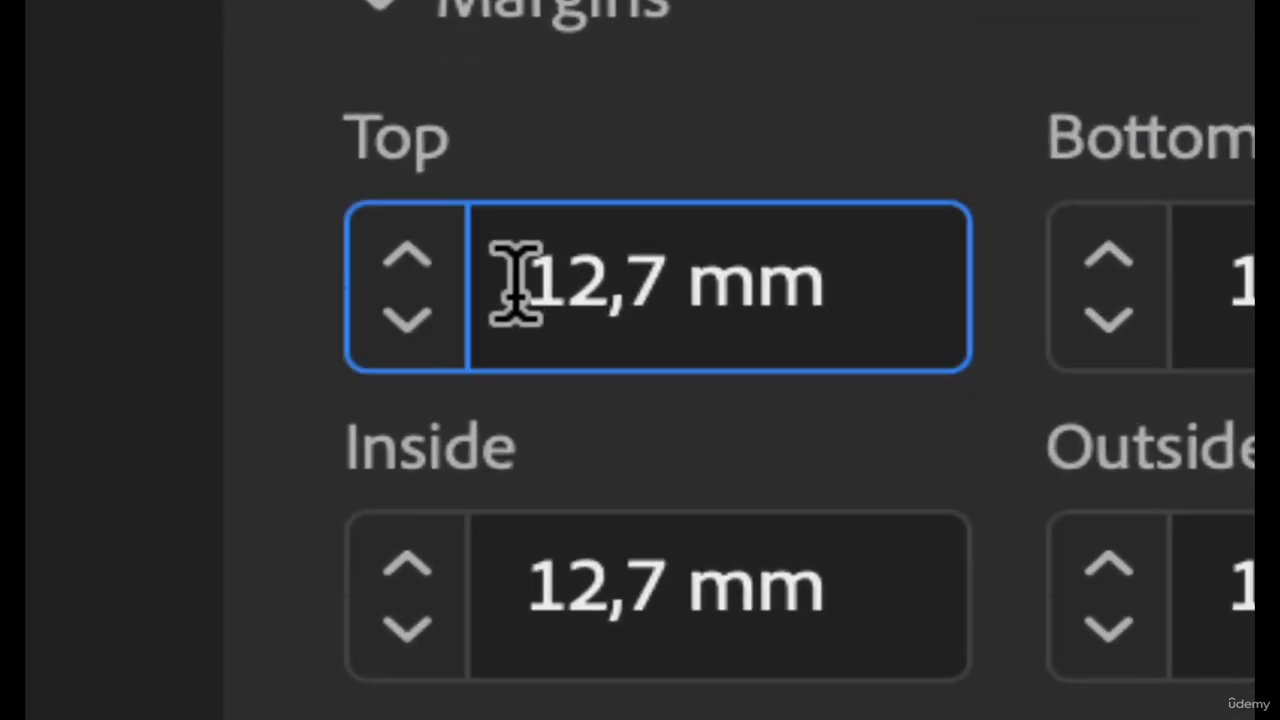
{"action": "left_click_drag", "start_coordinate": [515, 282], "coordinate": [823, 283]}
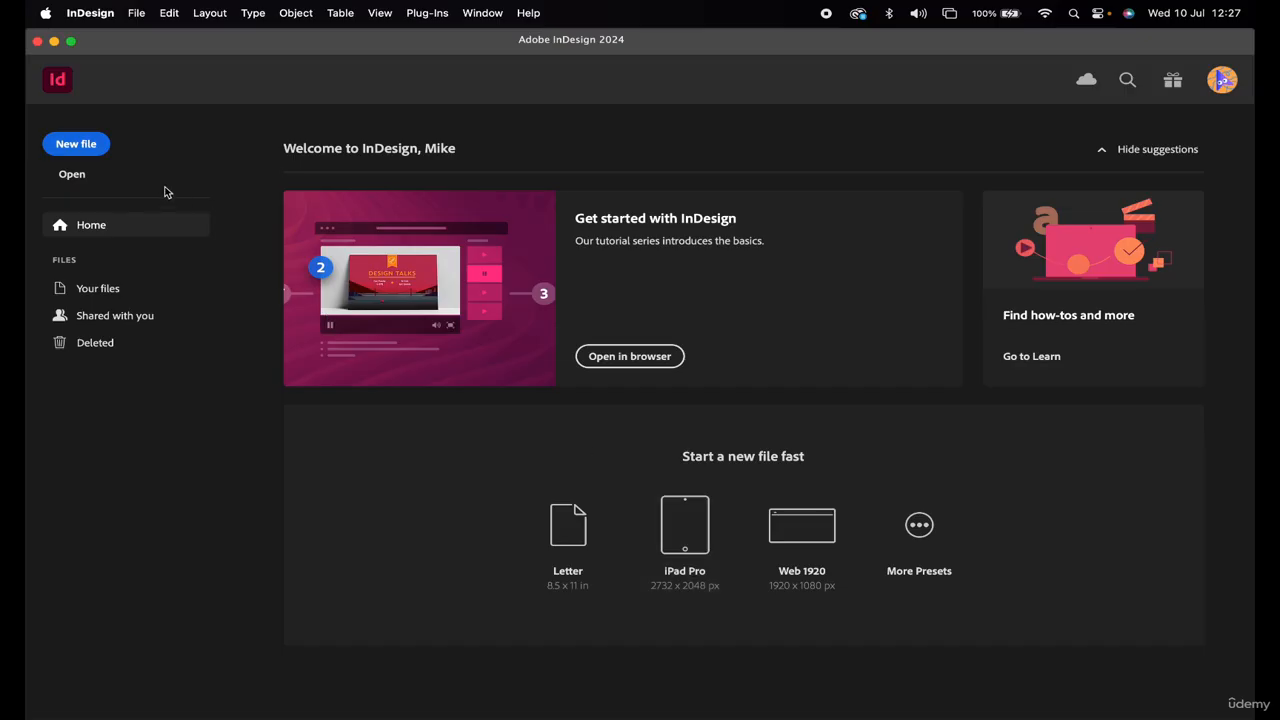
Start a new file and choose the iPad Retina 1536 x 2048 px preset from the full list of mobile presets.
{"action": "left_click", "coordinate": [81, 148]}
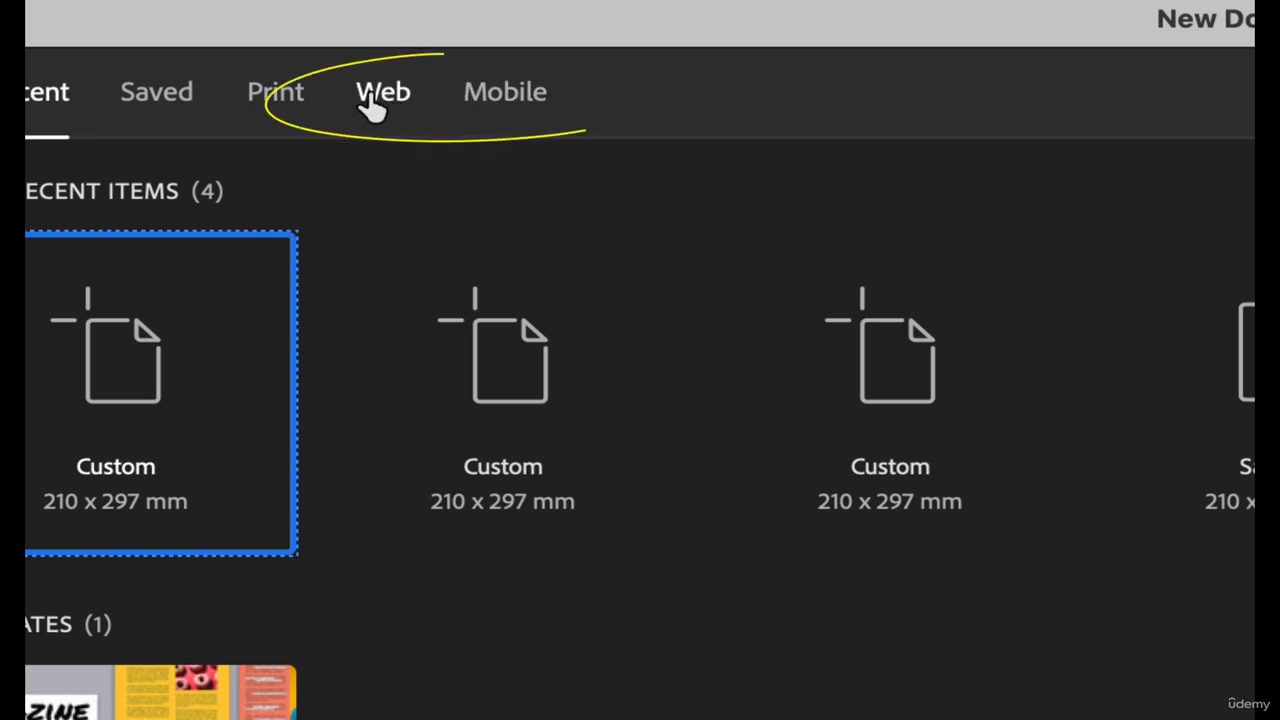
{"action": "left_click", "coordinate": [497, 103]}
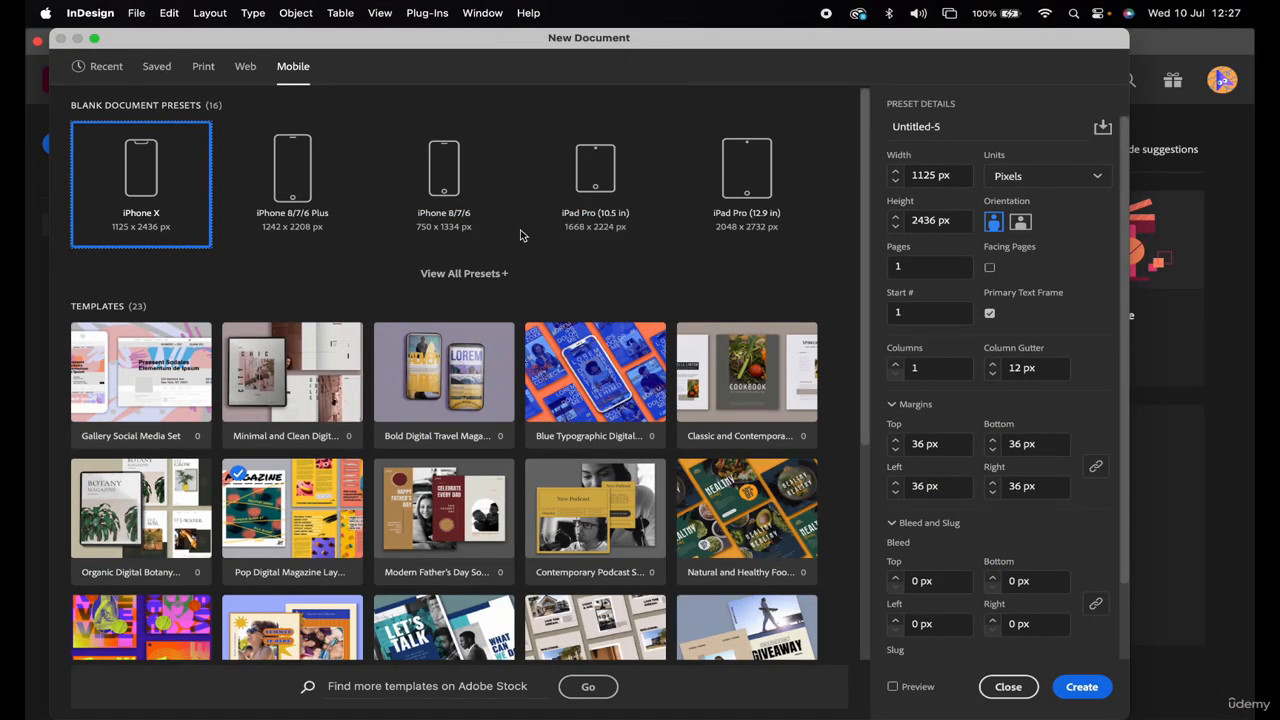
{"action": "left_click", "coordinate": [451, 278]}
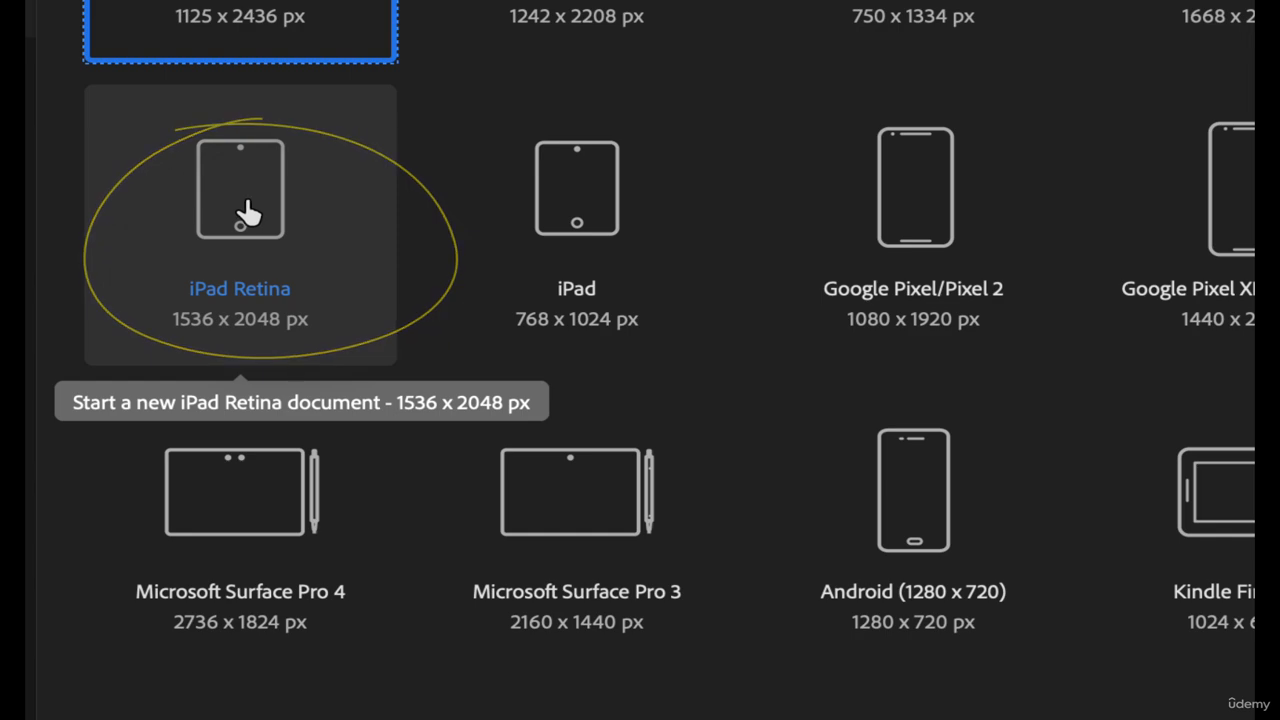
{"action": "left_click", "coordinate": [248, 212]}
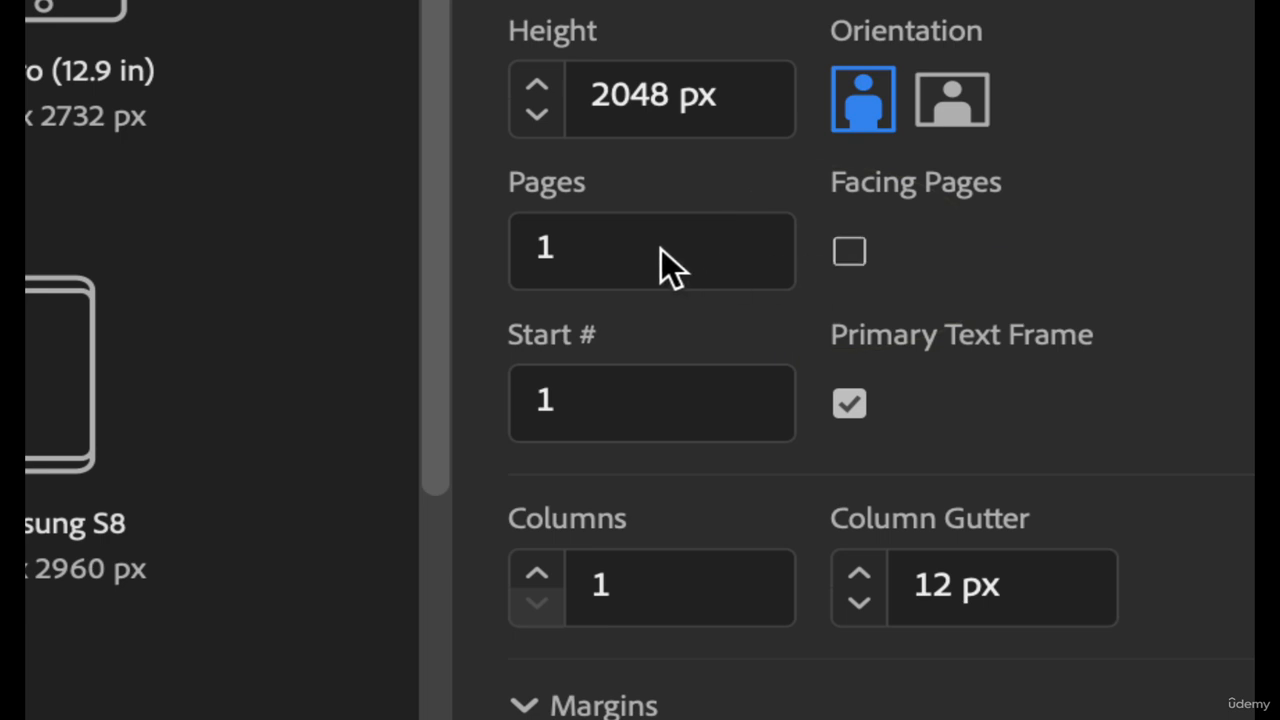
Set the iPad Retina document to 12 pages and create it.
{"action": "left_click", "coordinate": [556, 252]}
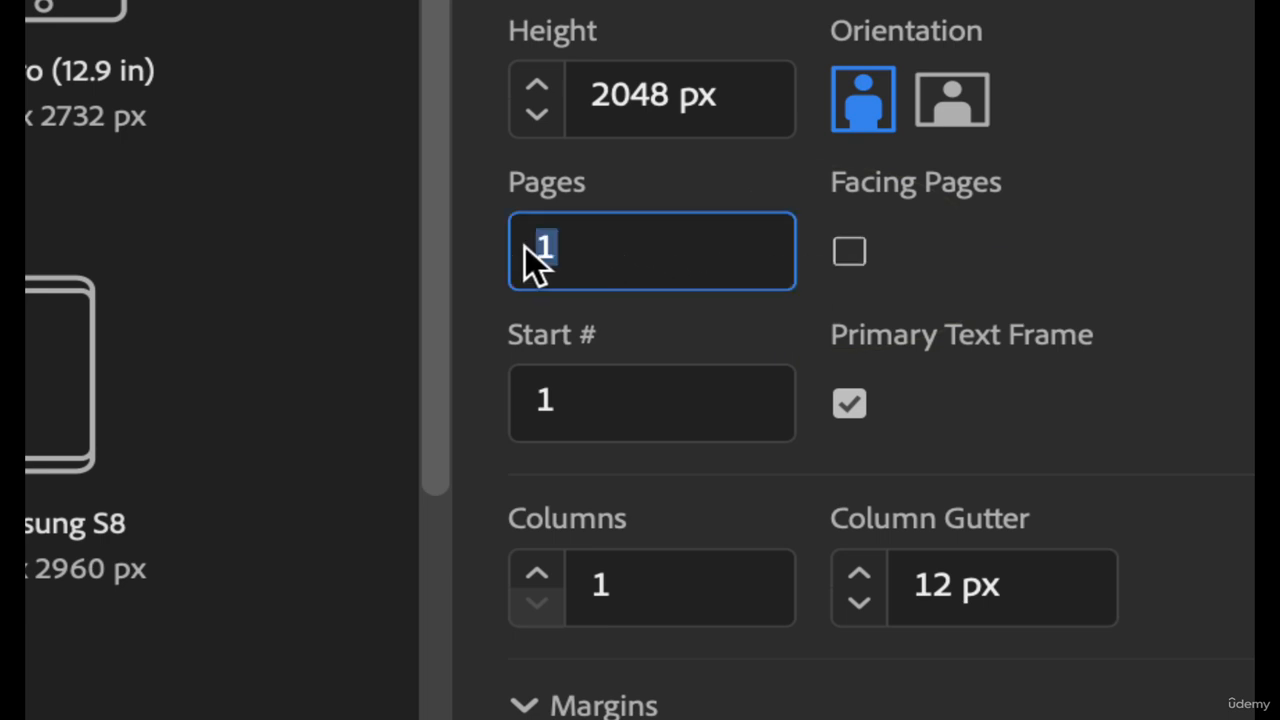
{"action": "type", "text": "12"}
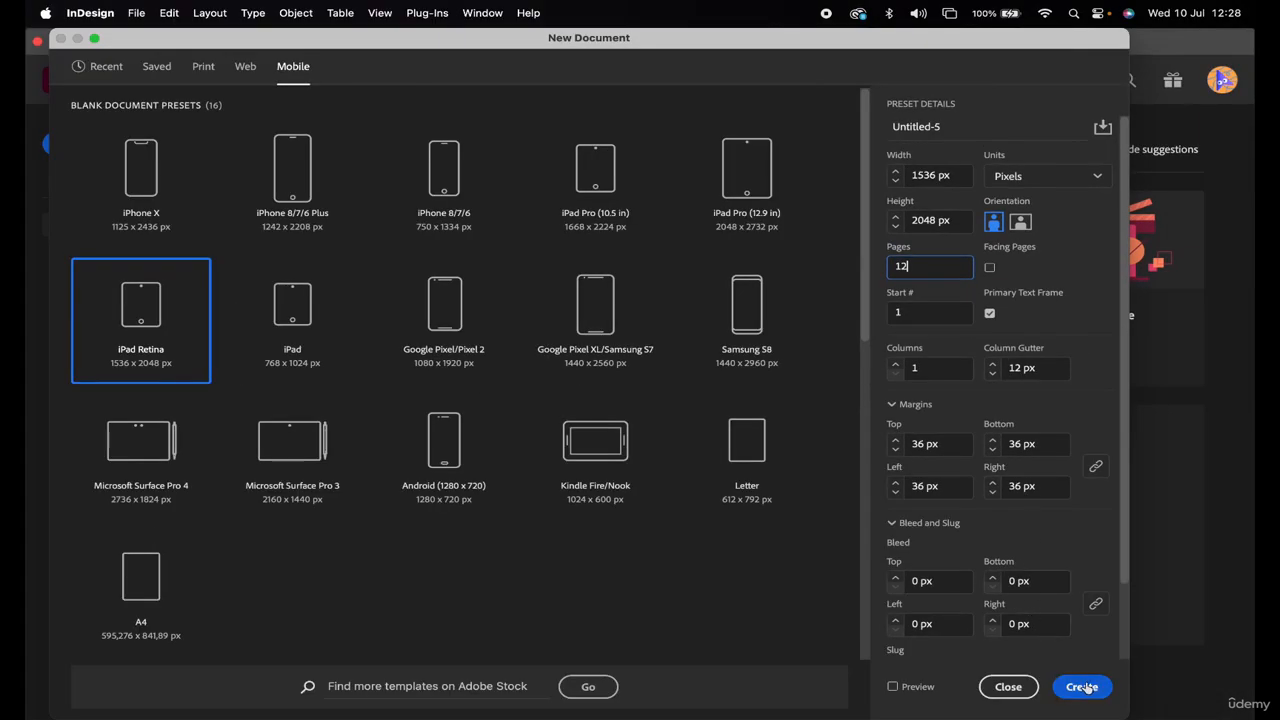
{"action": "left_click", "coordinate": [1084, 687]}
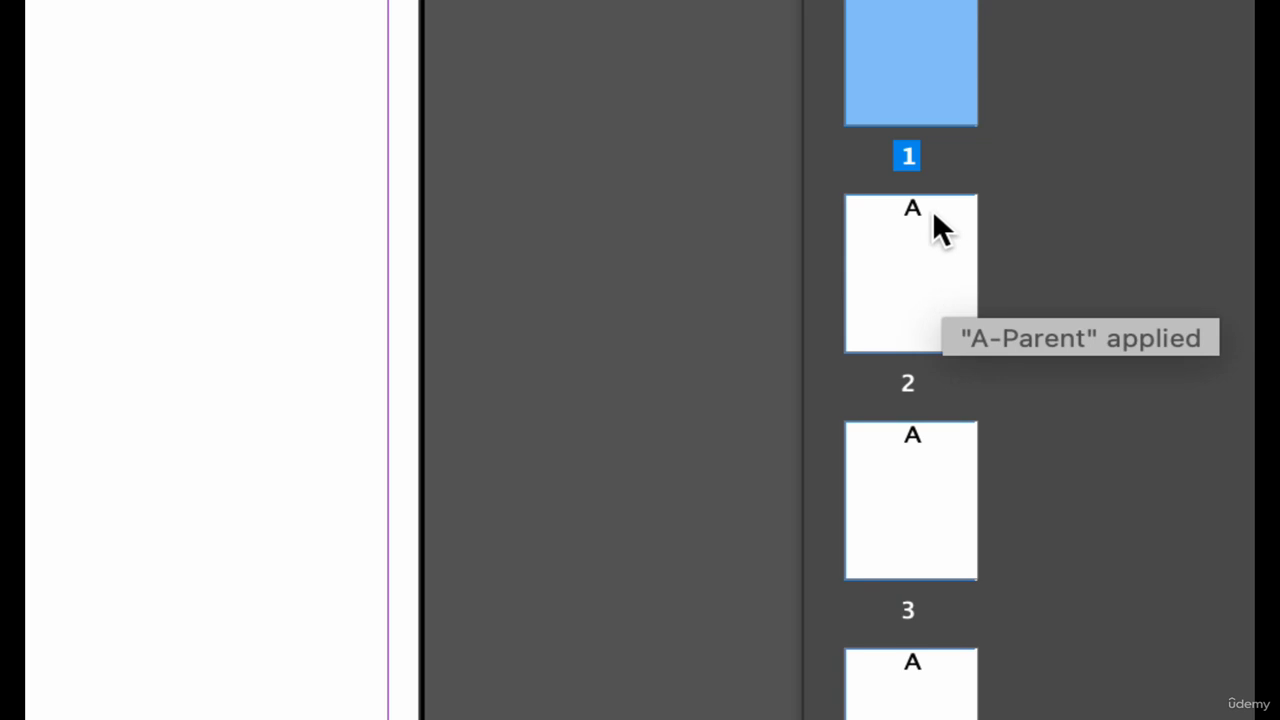
Go to page 2 of the new document and select page 8 further down the page list.
{"action": "double_click", "coordinate": [912, 256]}
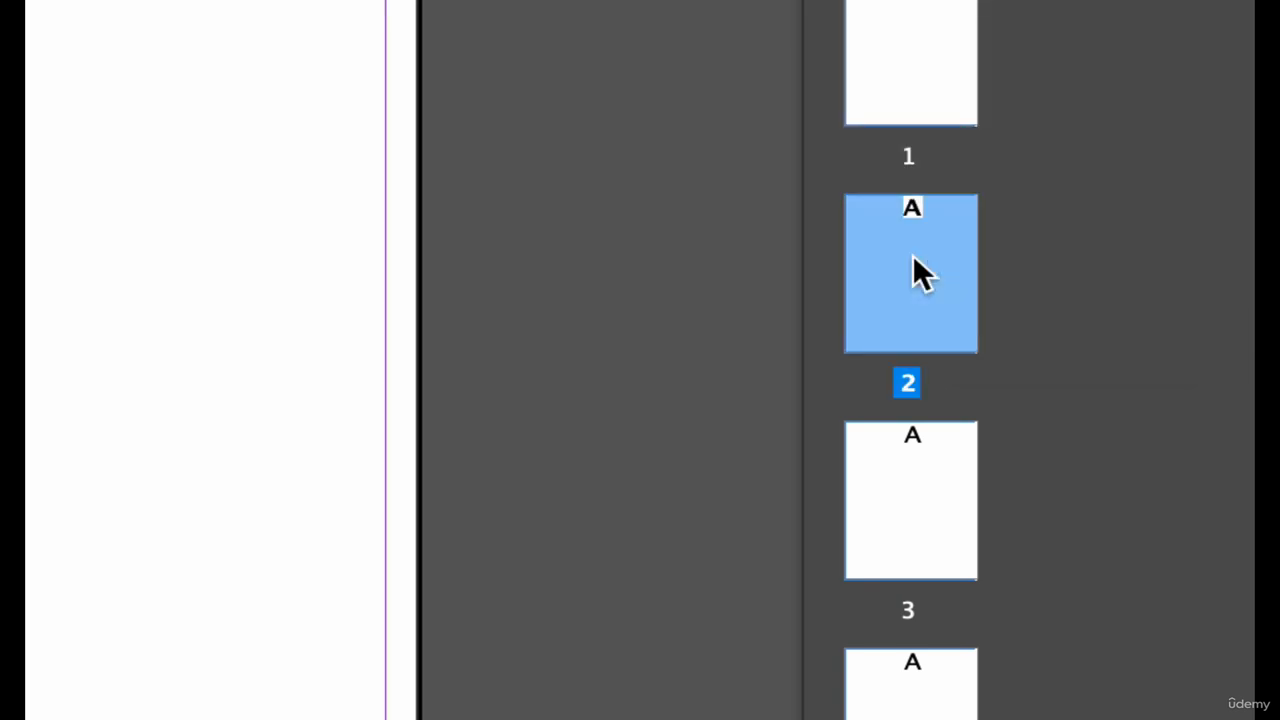
{"action": "scroll", "coordinate": [912, 258], "scroll_direction": "down", "scroll_amount": 5}
{"action": "left_click", "coordinate": [896, 498]}
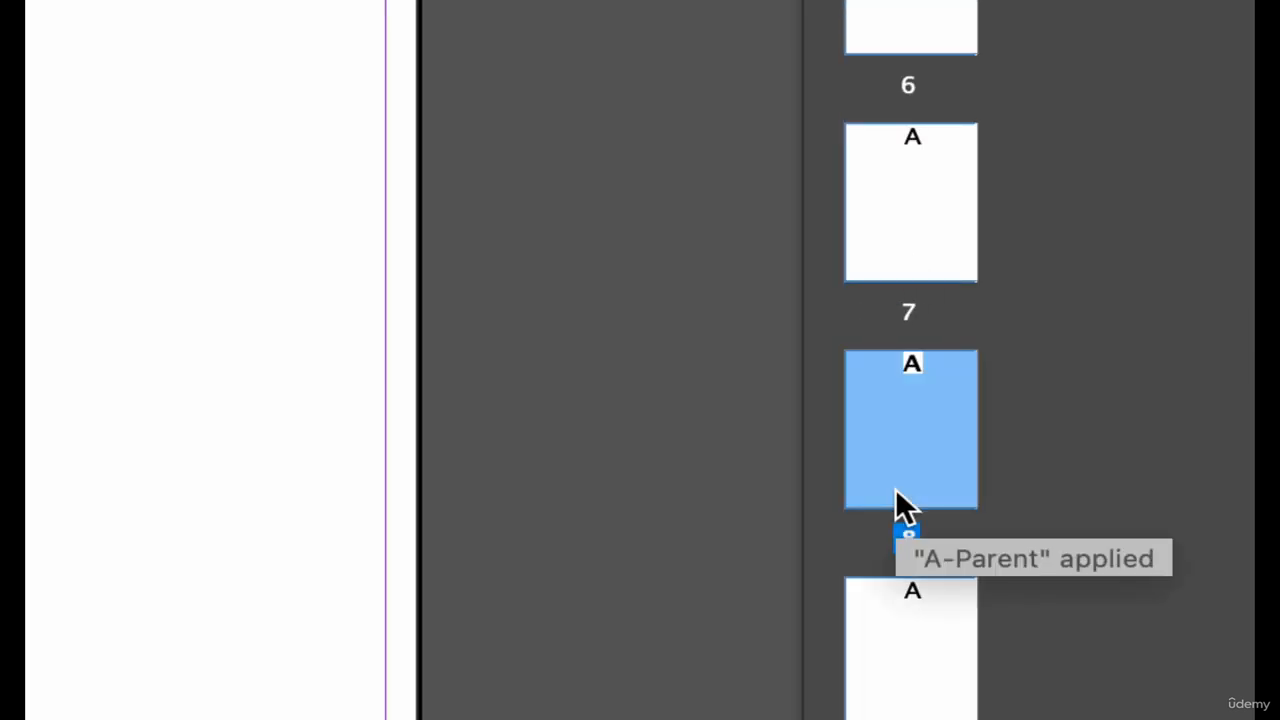